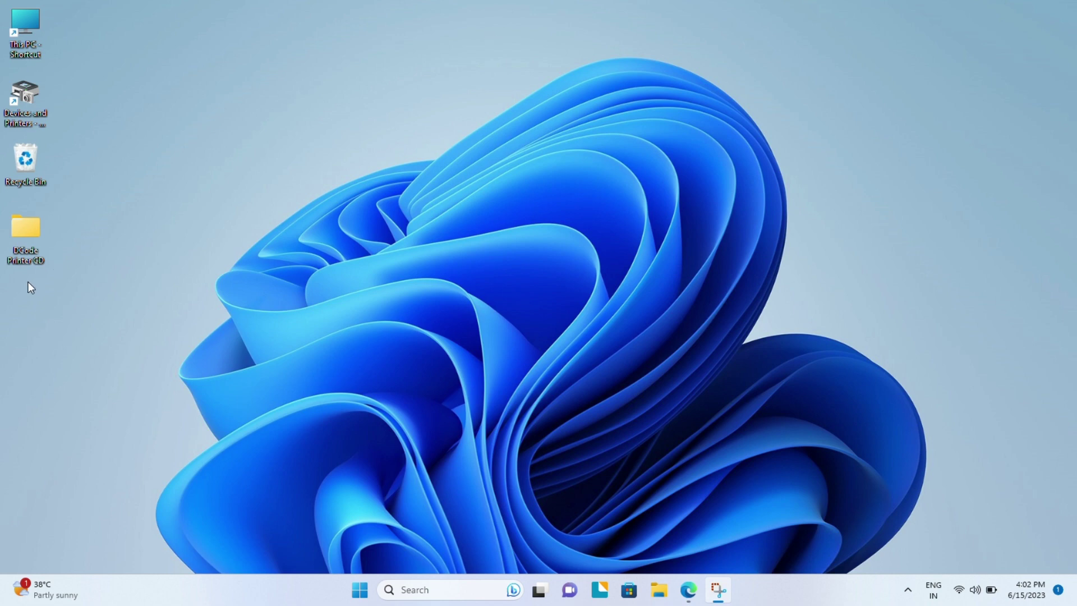
- Open the DCode Printer CD folder, select Windows Driver, then switch to the DCode website in Edge
click(24, 263)
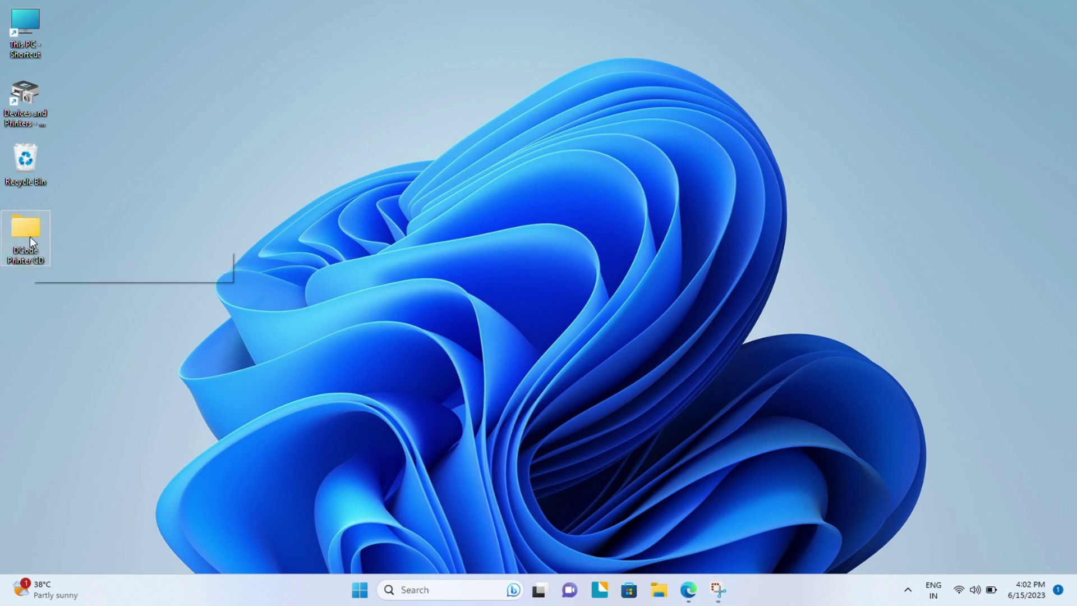
double_click(30, 237)
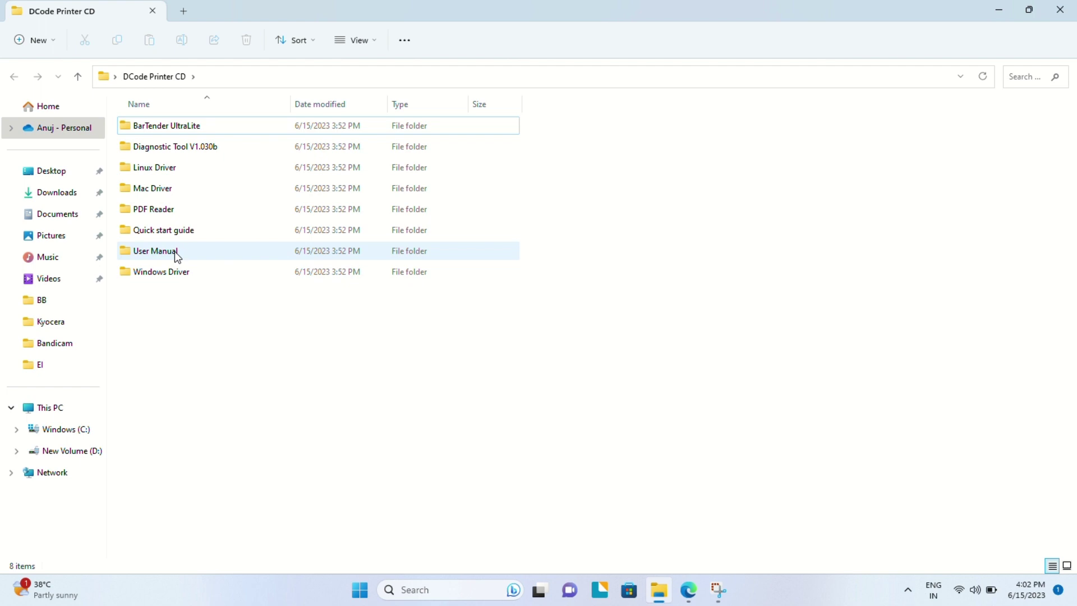
click(175, 275)
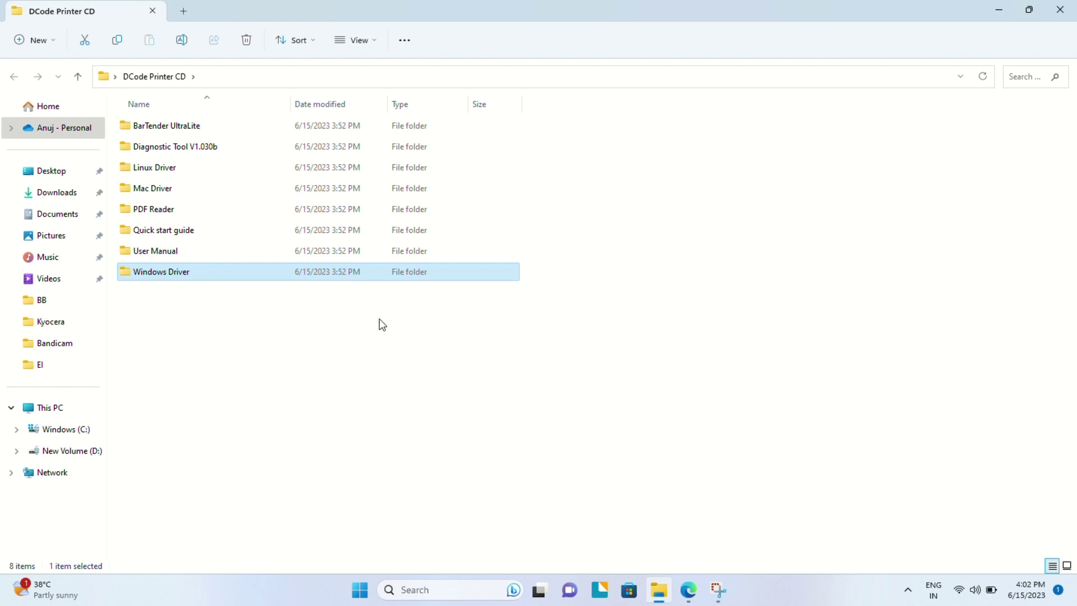
click(692, 592)
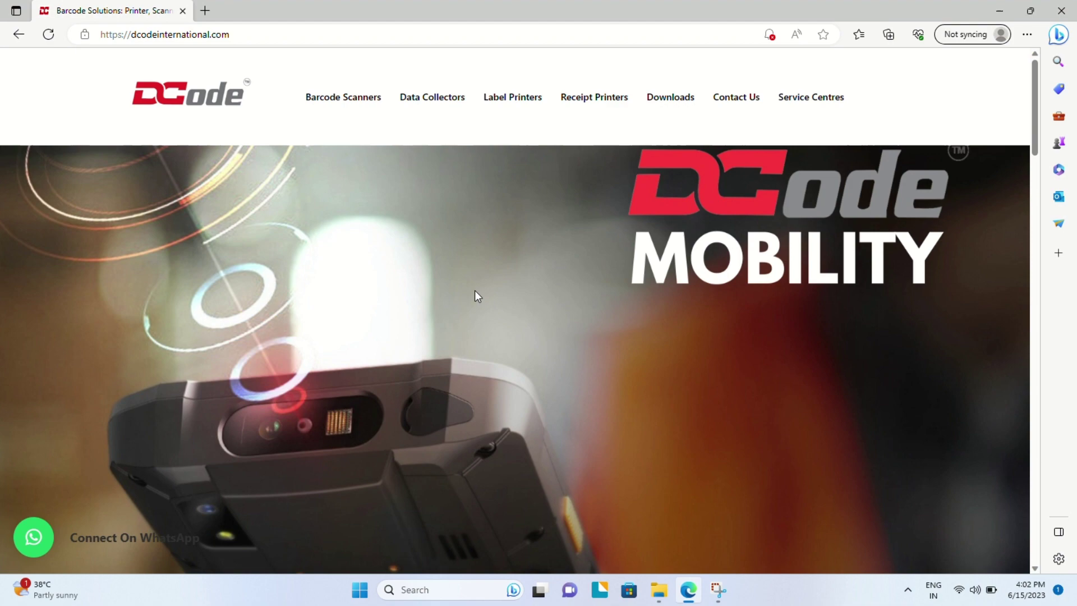
- Look over the DCode website's address, then minimize Edge to get back to the Printer CD folder
click(238, 34)
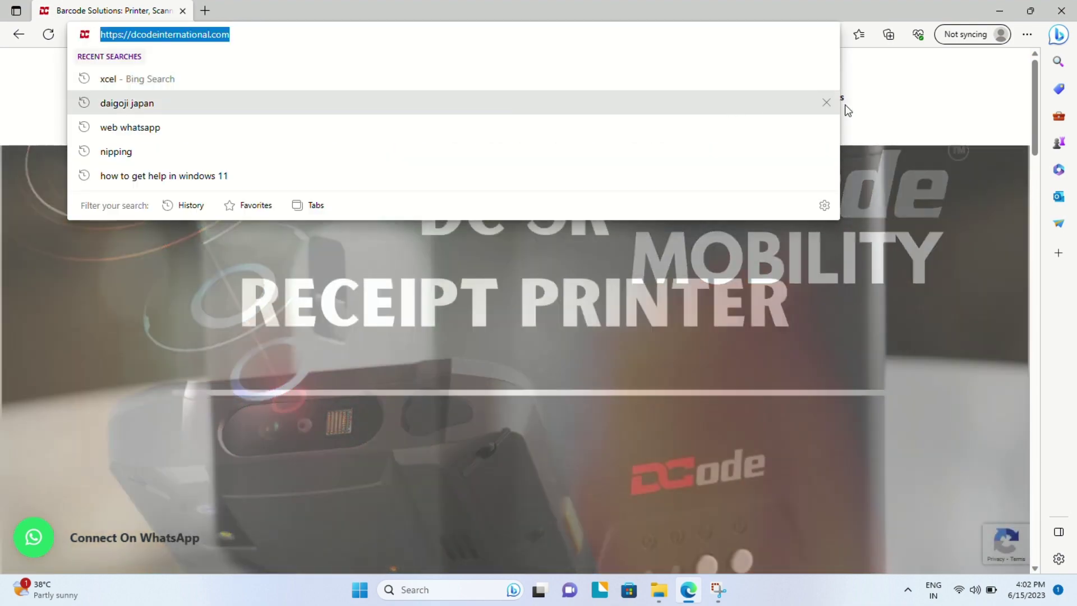
click(909, 114)
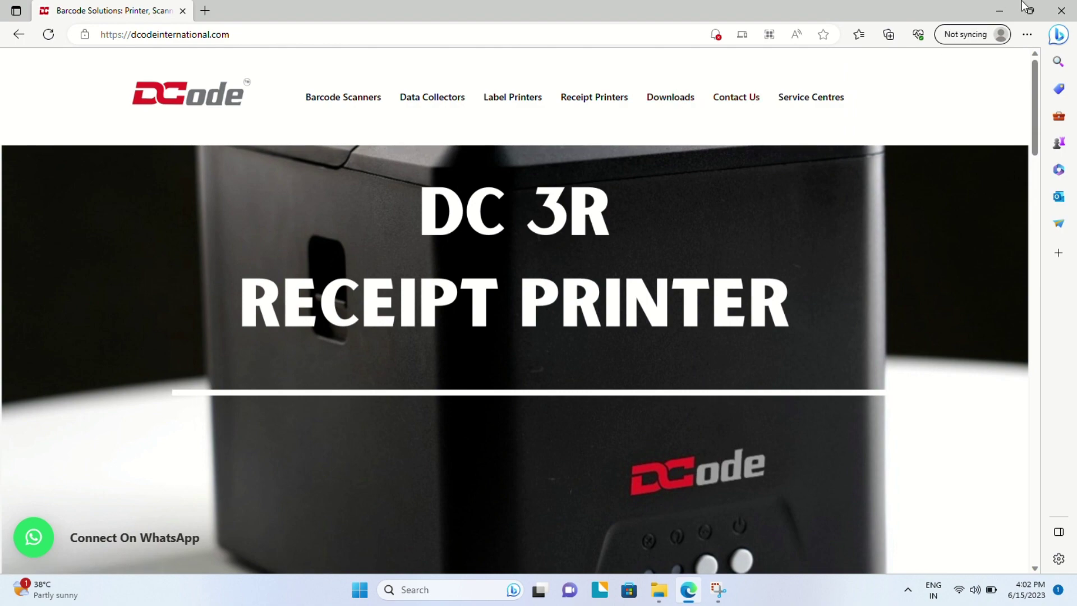
click(1000, 11)
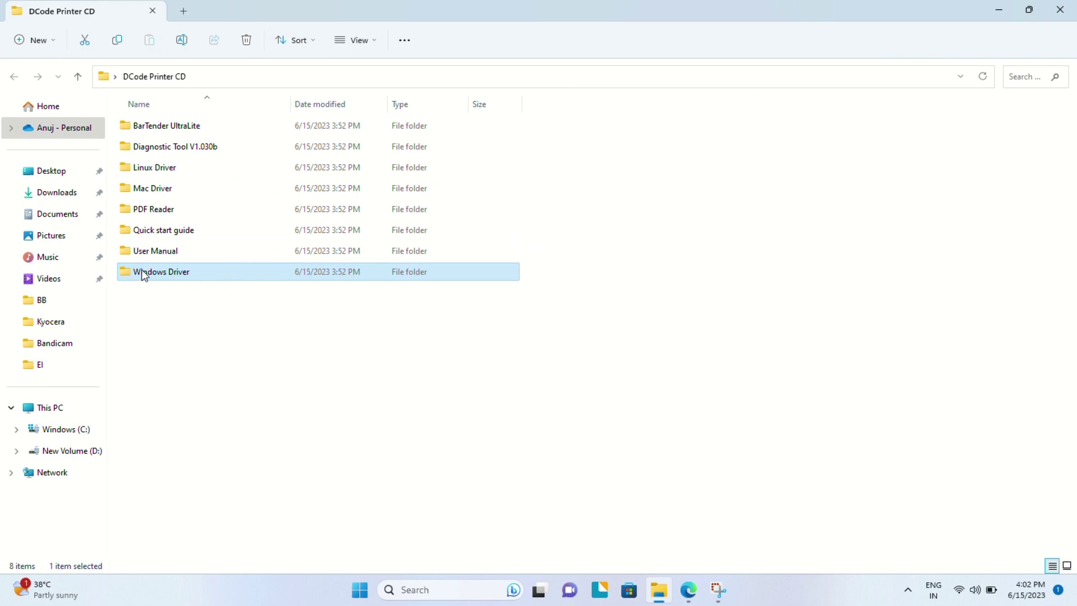
- Launch the 4BARCODE_2022.3_M-1 driver installer from the Windows Driver folder
double_click(143, 273)
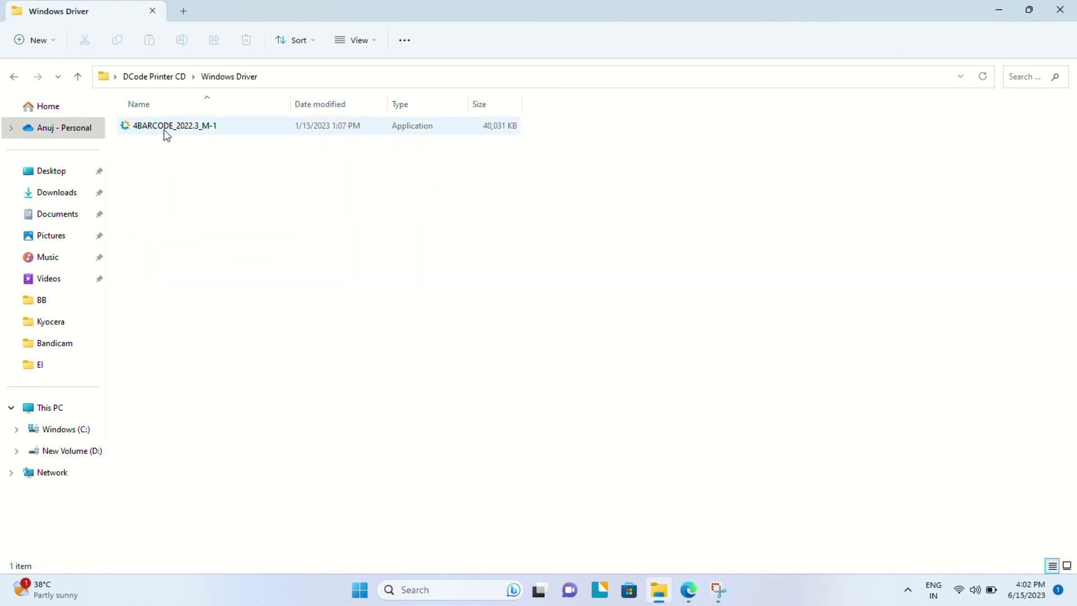
click(177, 135)
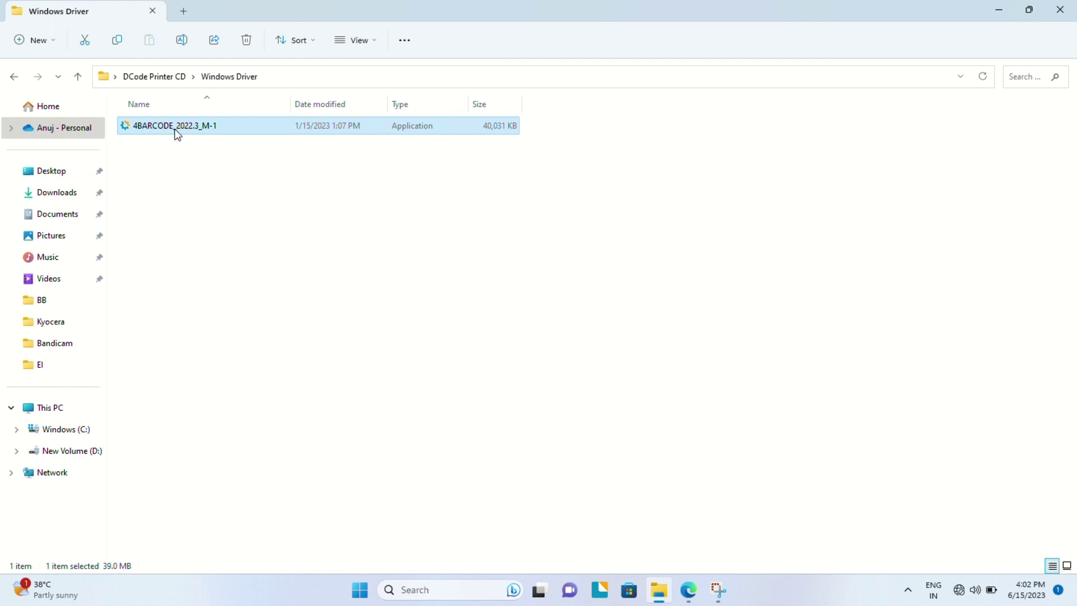
double_click(189, 130)
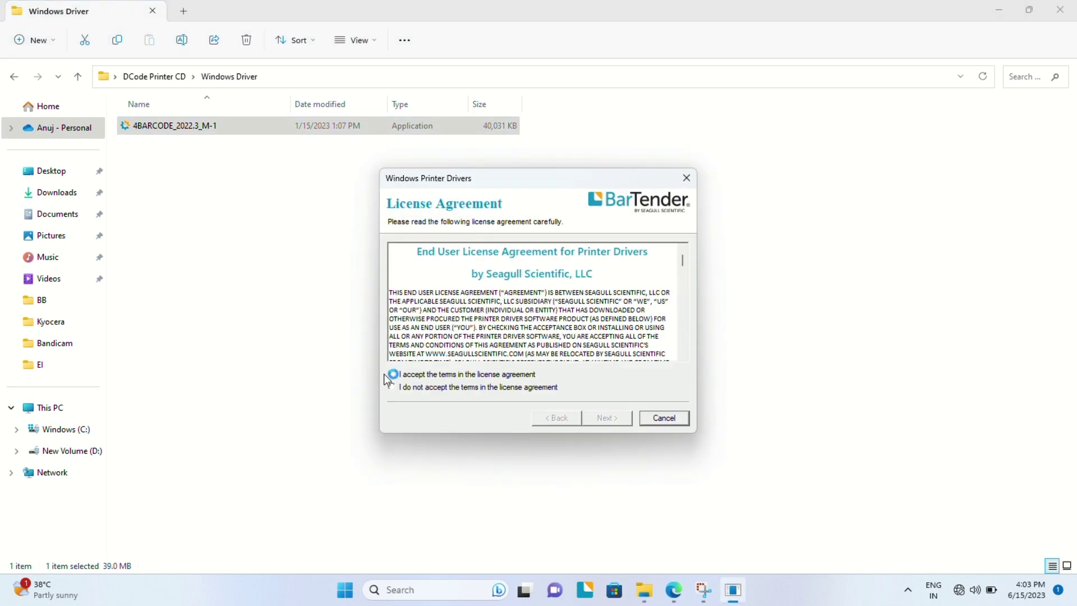
- Accept the licence and unpack the drivers to C:\4BARCODE\2022.3 with Run Driver Wizard checked
click(400, 376)
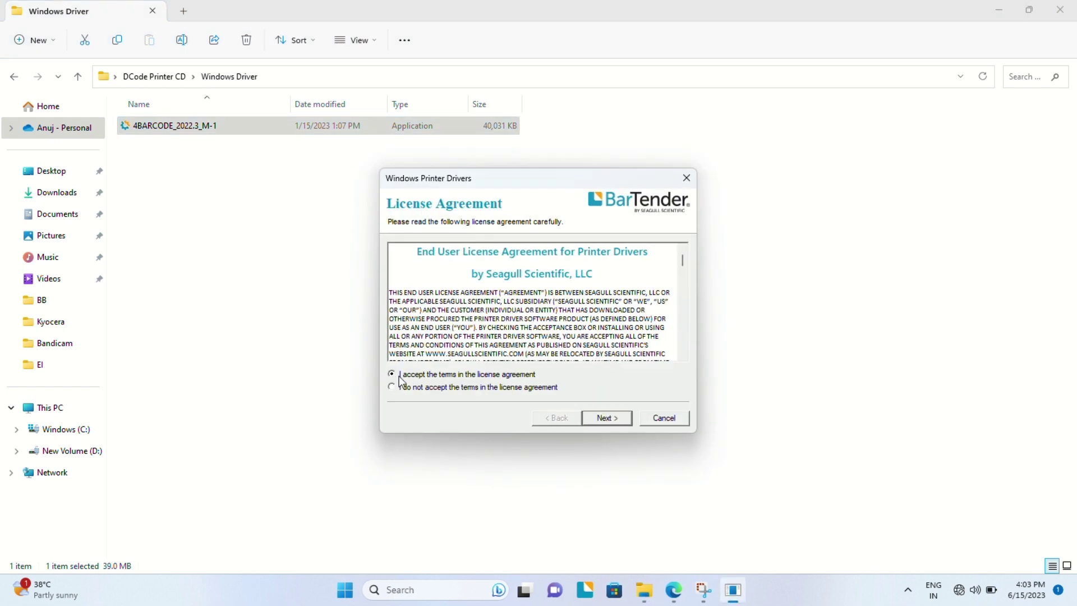
click(606, 417)
click(606, 418)
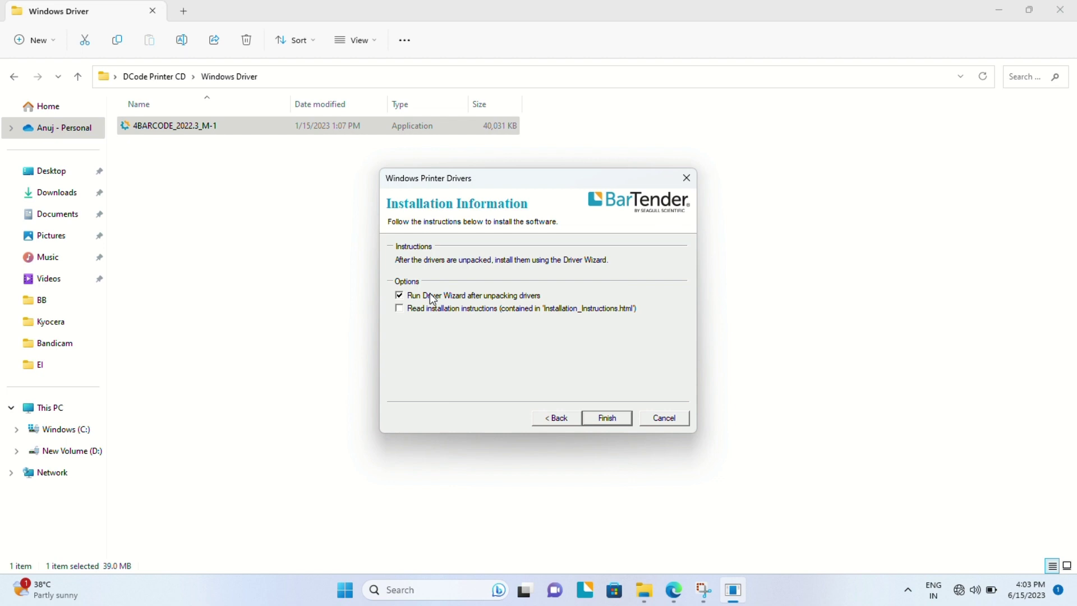
click(608, 418)
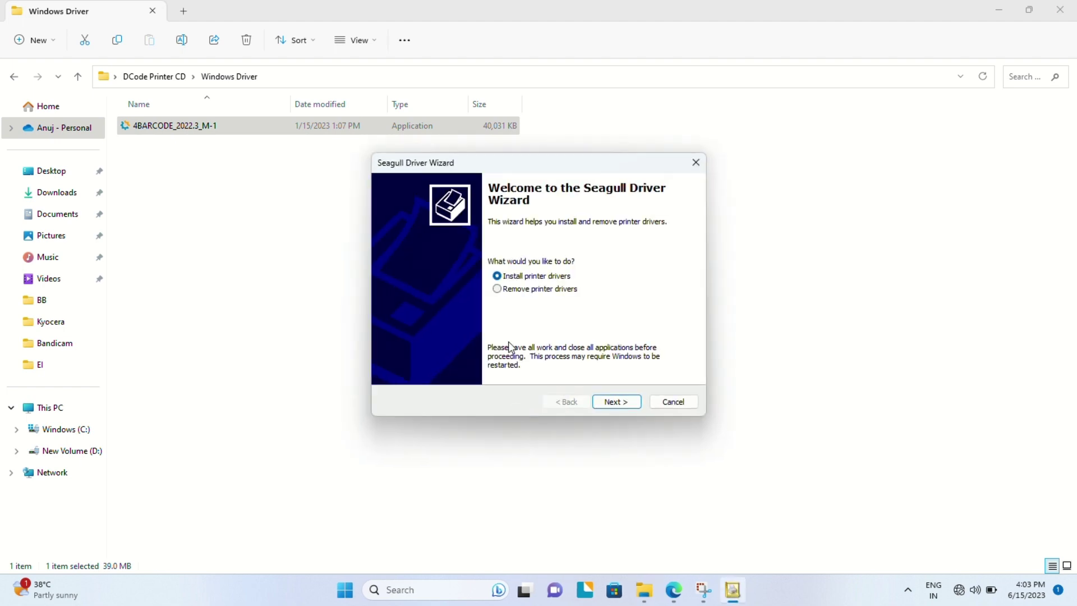
- Install the driver for the Plug and Play 4BARCODE 4B-2054TG on USB088, keeping its default name
click(625, 402)
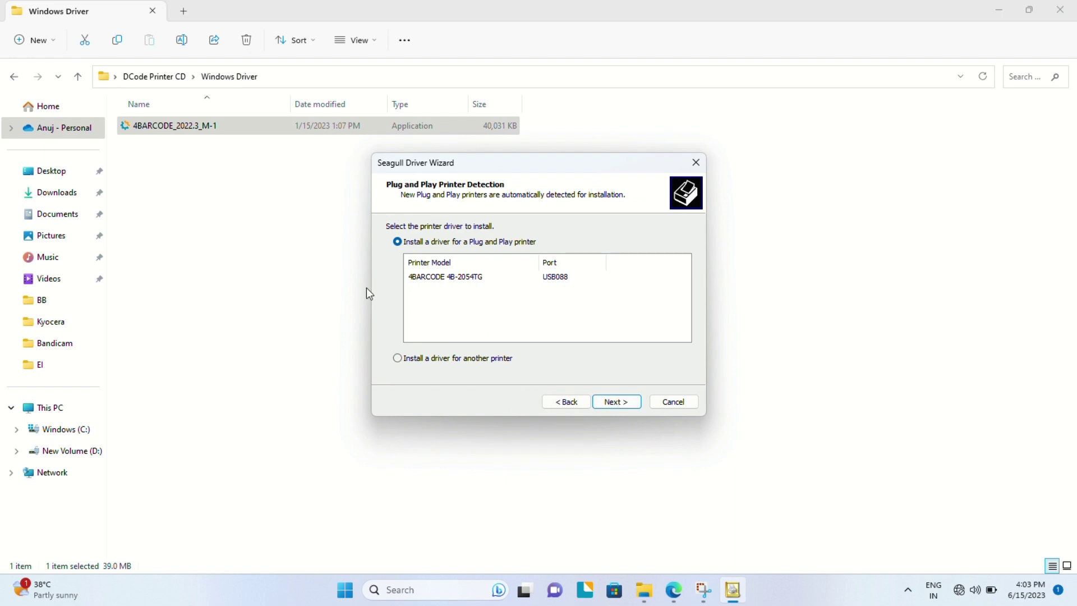
click(628, 404)
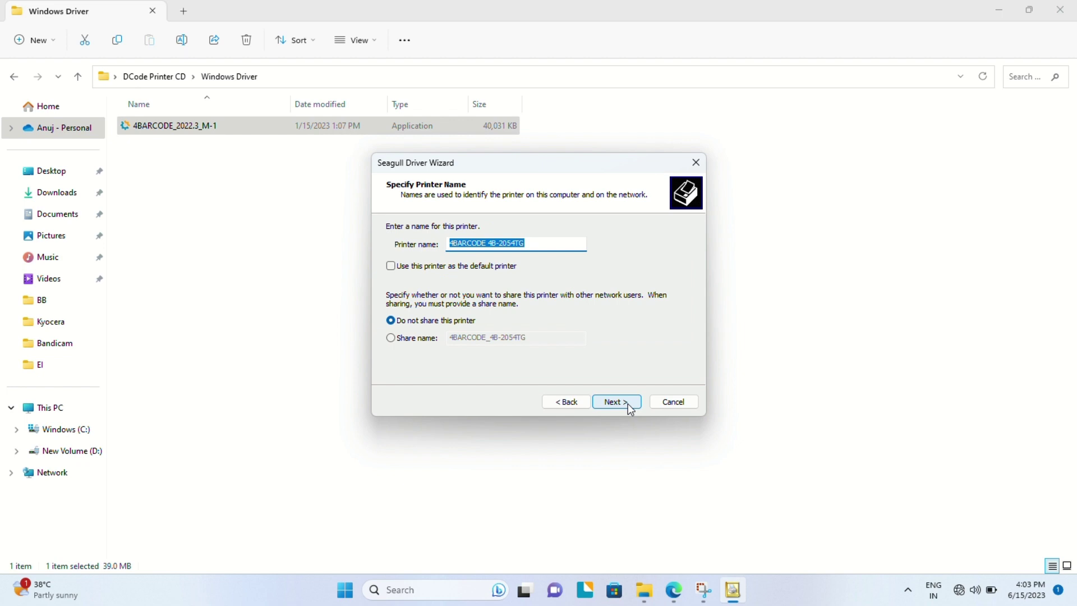
click(627, 404)
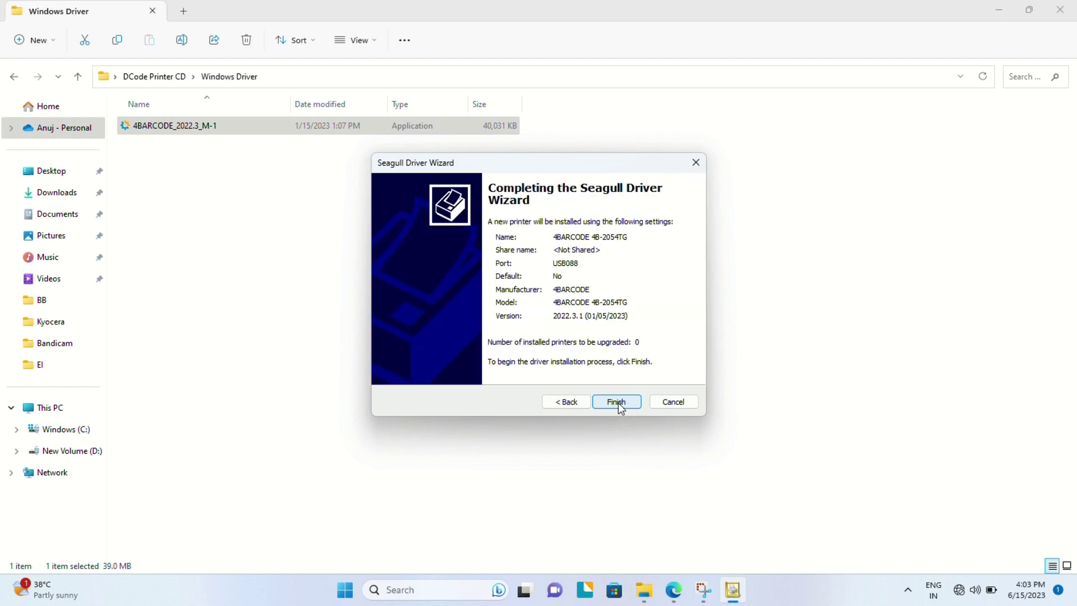
click(618, 403)
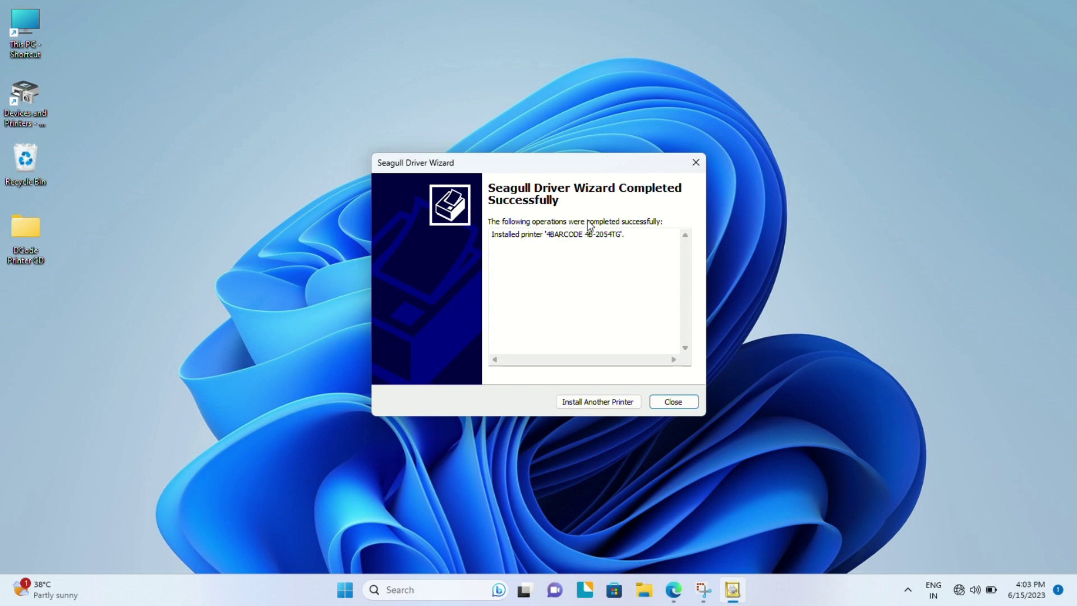
- Close the finished wizard and open Printer properties for the 4BARCODE 4B-2054TG
click(671, 403)
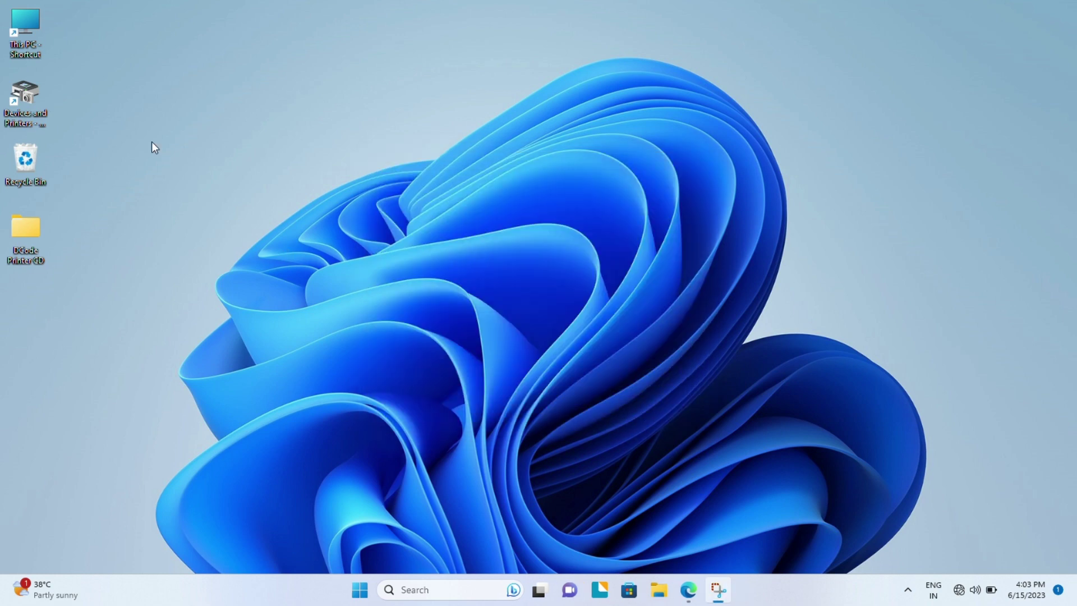
double_click(15, 102)
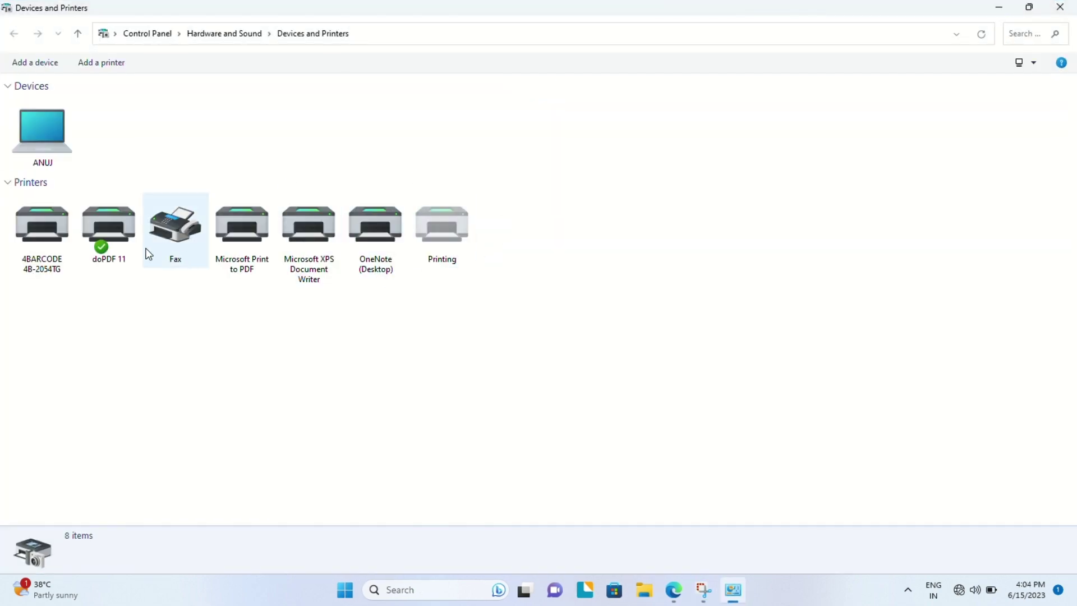
click(41, 230)
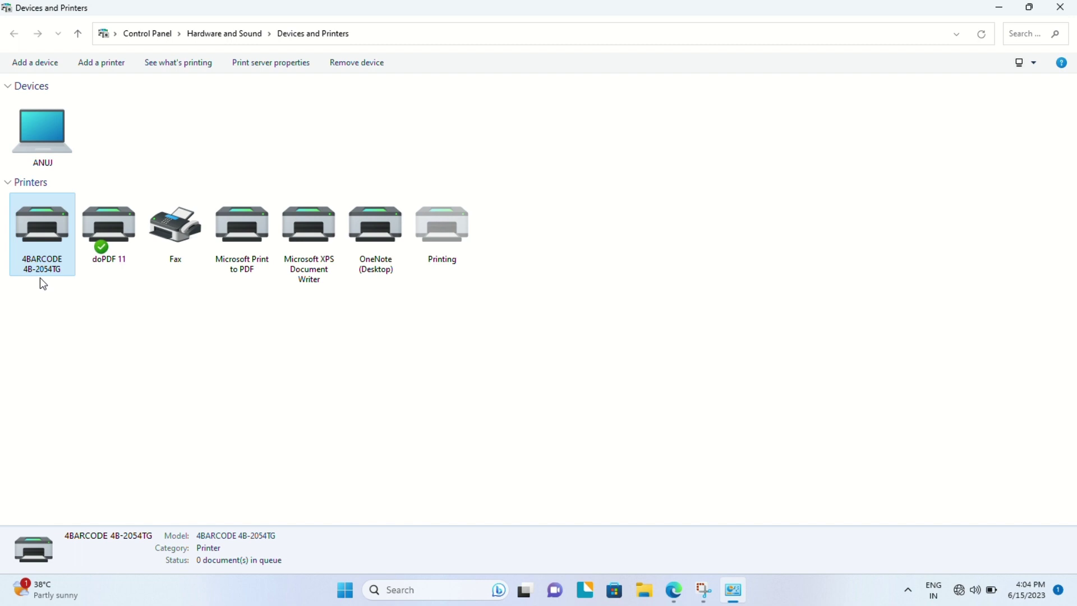
right_click(40, 227)
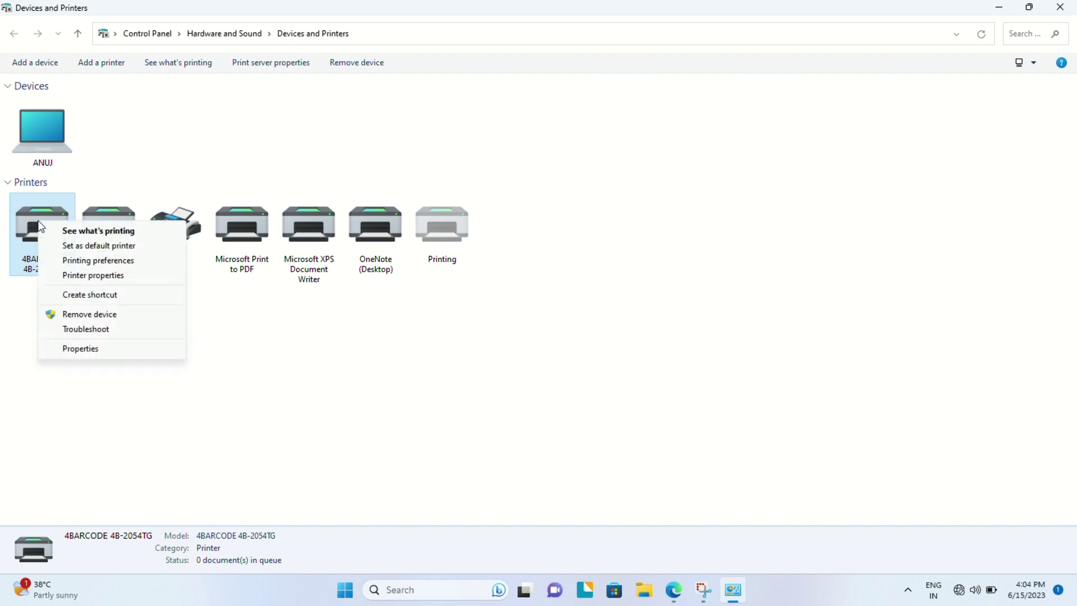
click(86, 275)
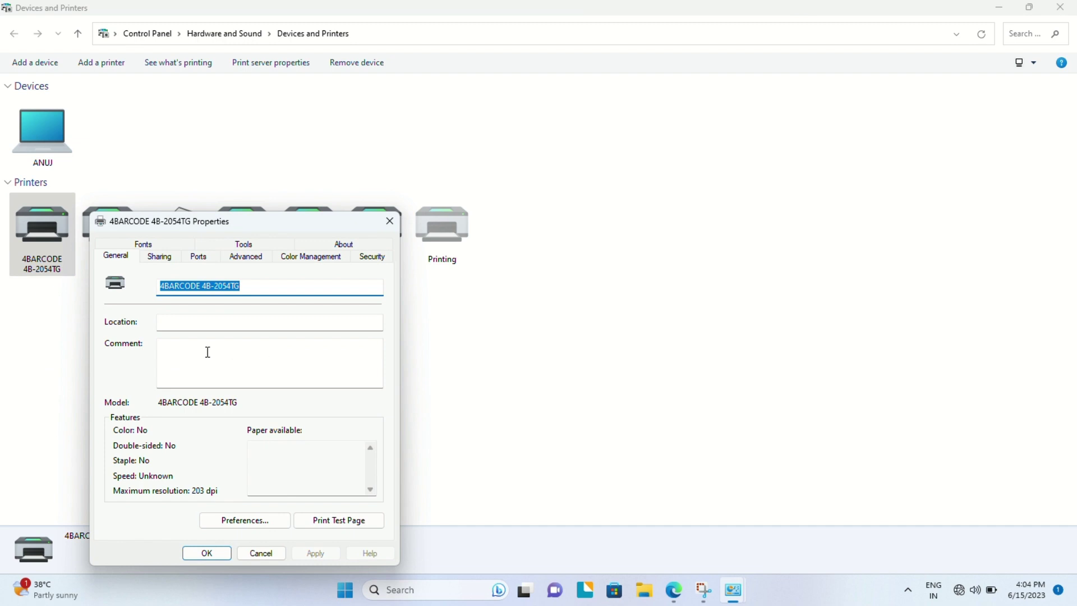
- Check the printer's Ports settings, then return to the General tab showing model and 203 dpi
click(199, 258)
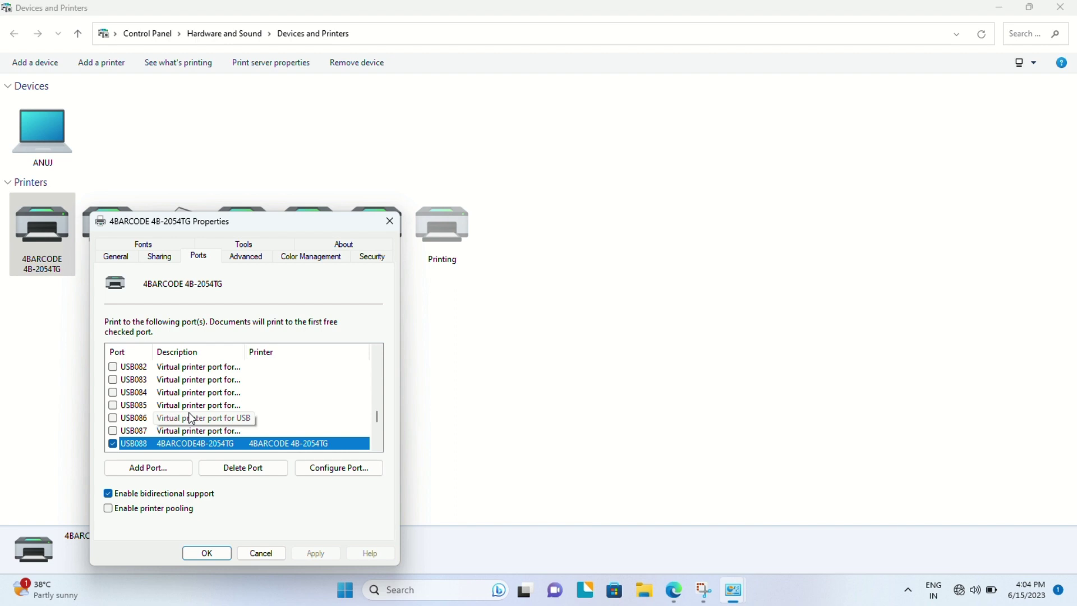
scroll(191, 419, up, 1)
scroll(191, 419, down, 2)
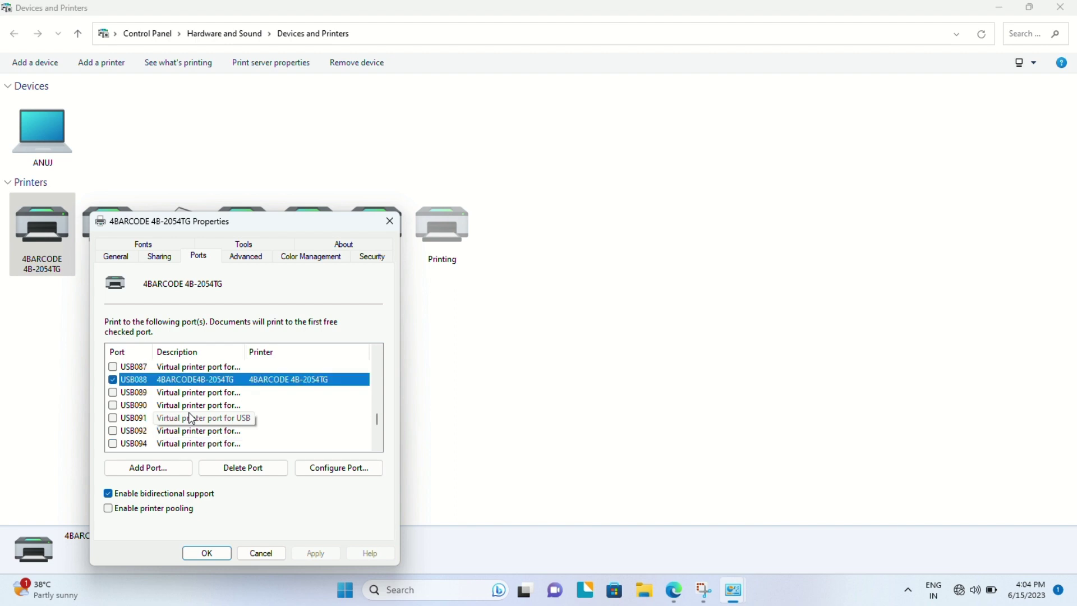
scroll(192, 419, up, 1)
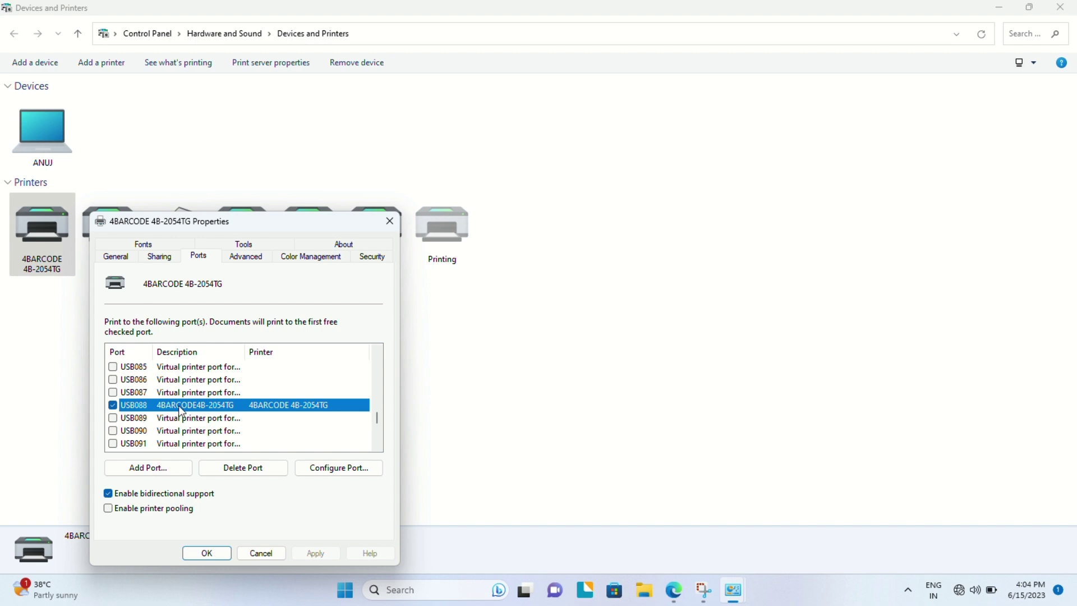
click(116, 257)
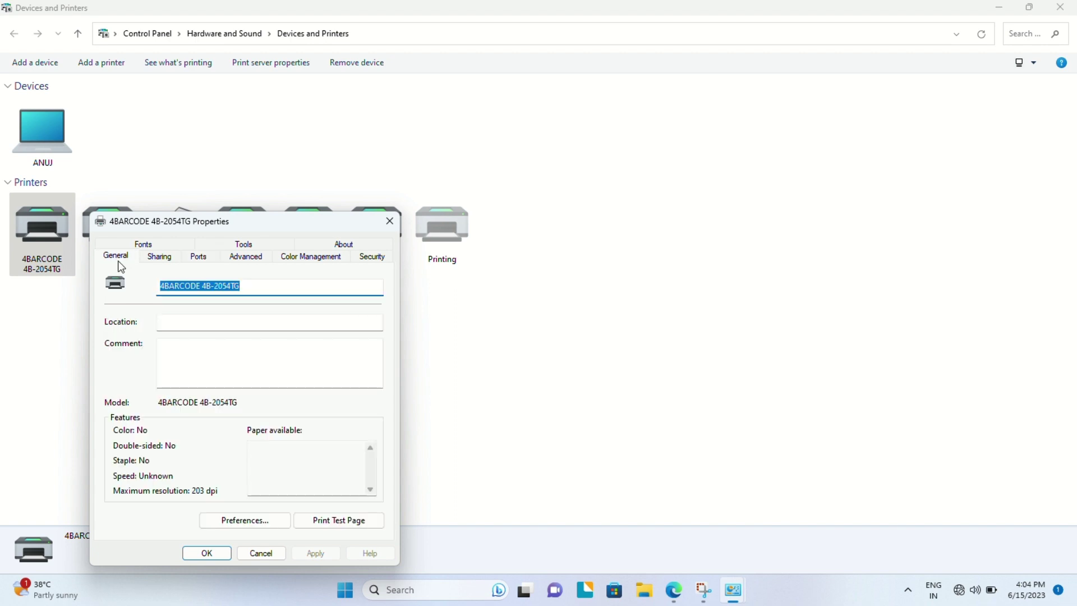
- In Printing Preferences, create a new 100x50 label stock of 100 mm width and 50 mm height
click(261, 519)
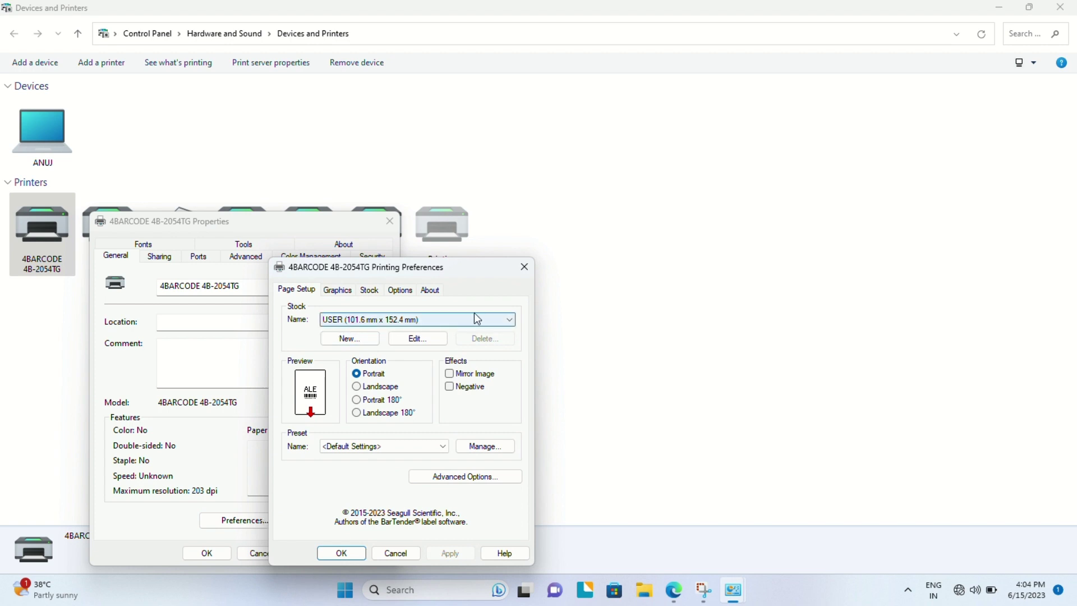
click(510, 321)
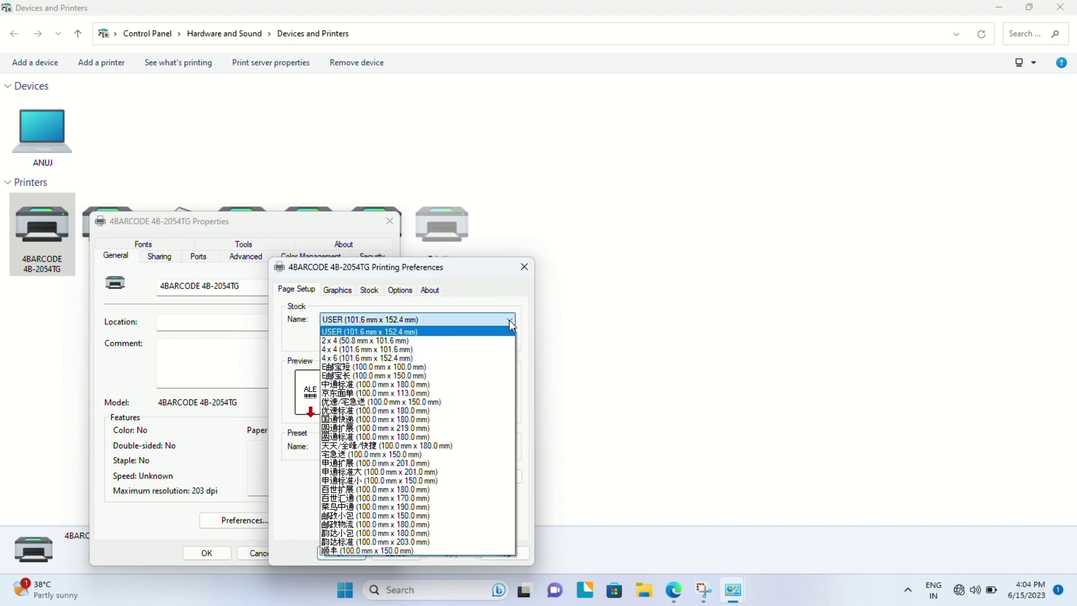
click(509, 319)
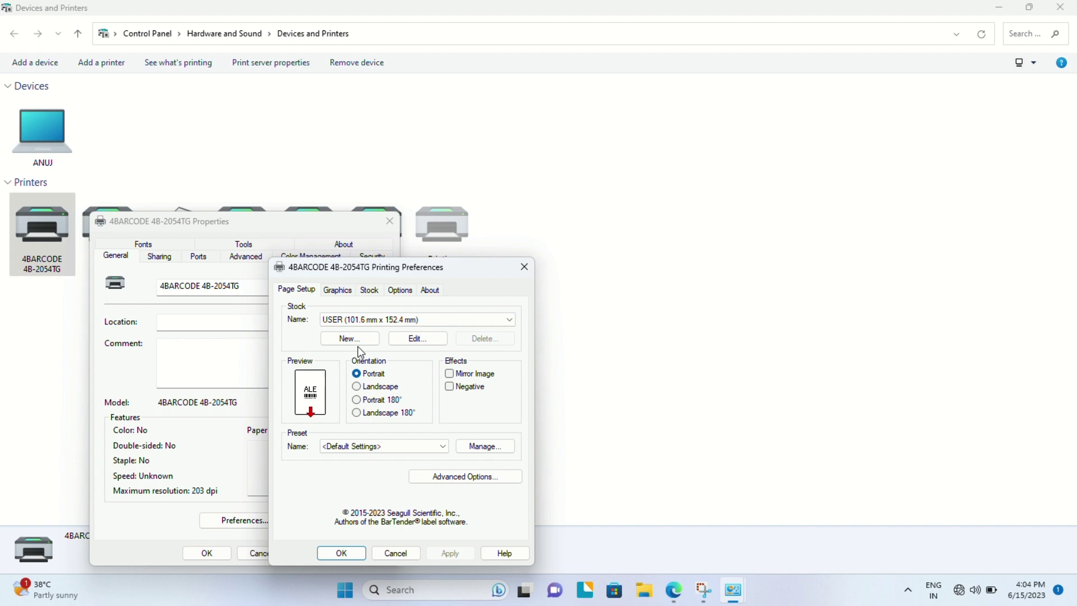
click(355, 342)
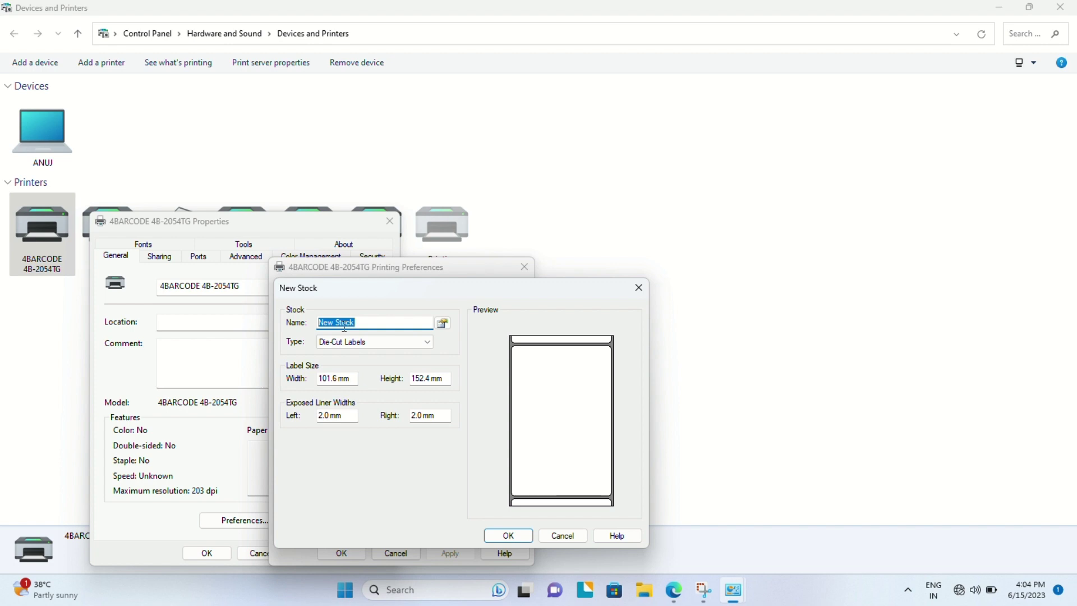
text(100x50)
double_click(329, 379)
text(100)
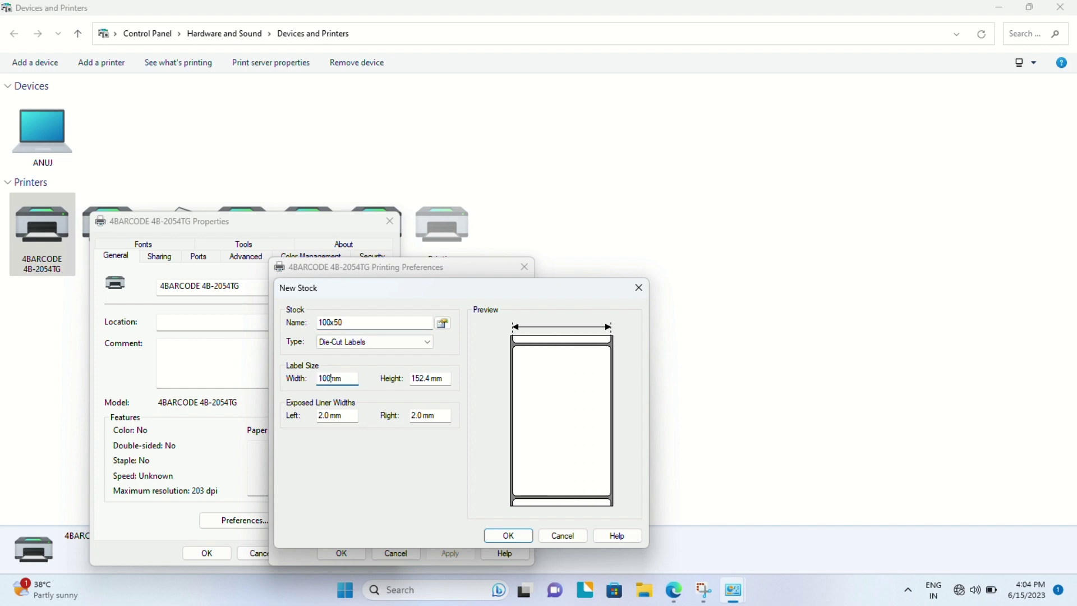
key(Tab)
text(50)
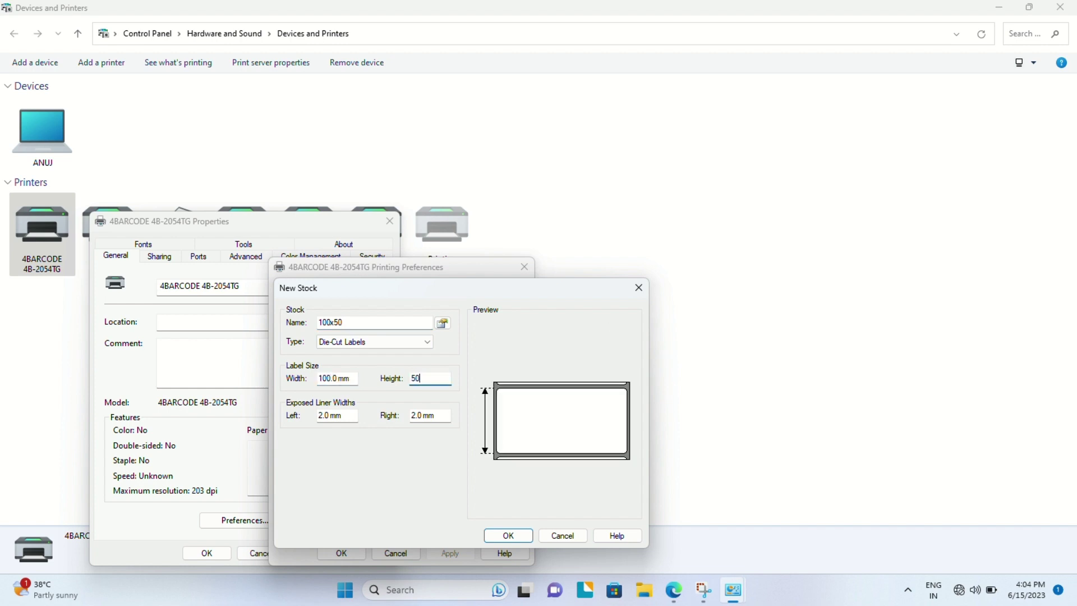
click(517, 535)
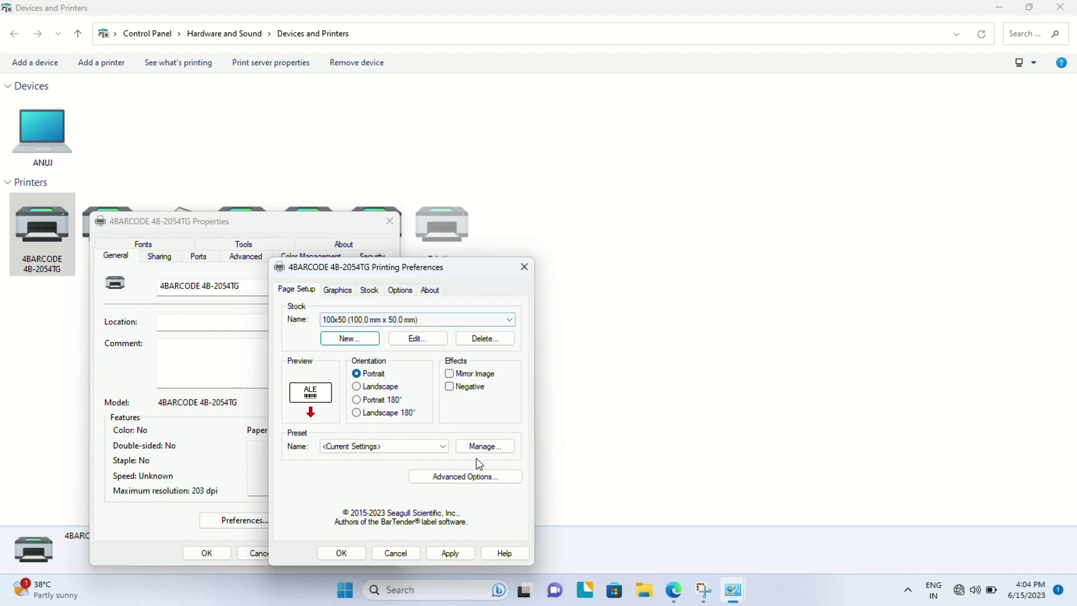
click(451, 477)
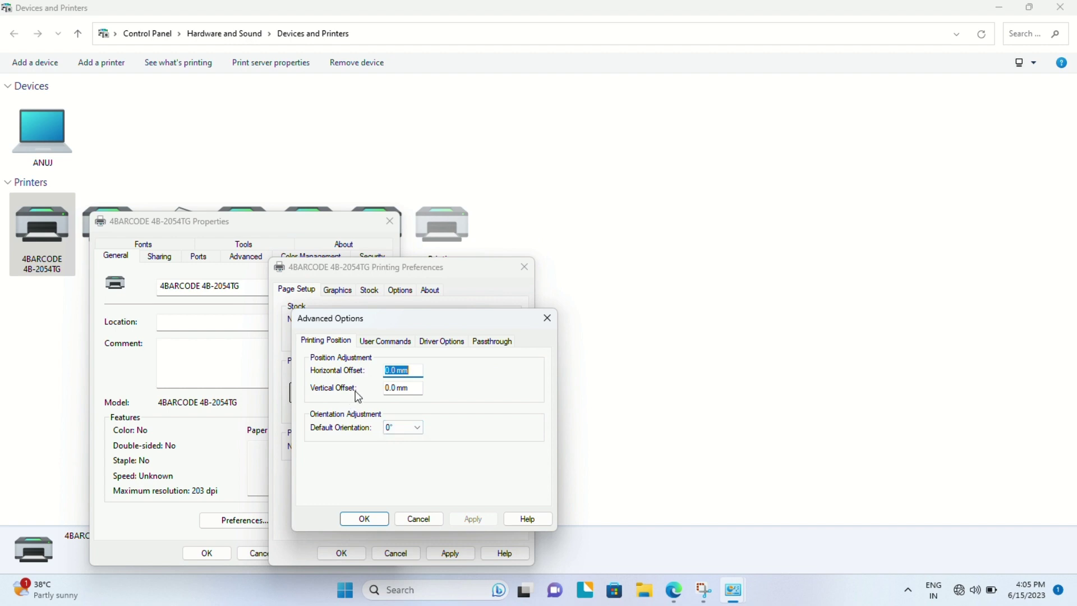
click(363, 517)
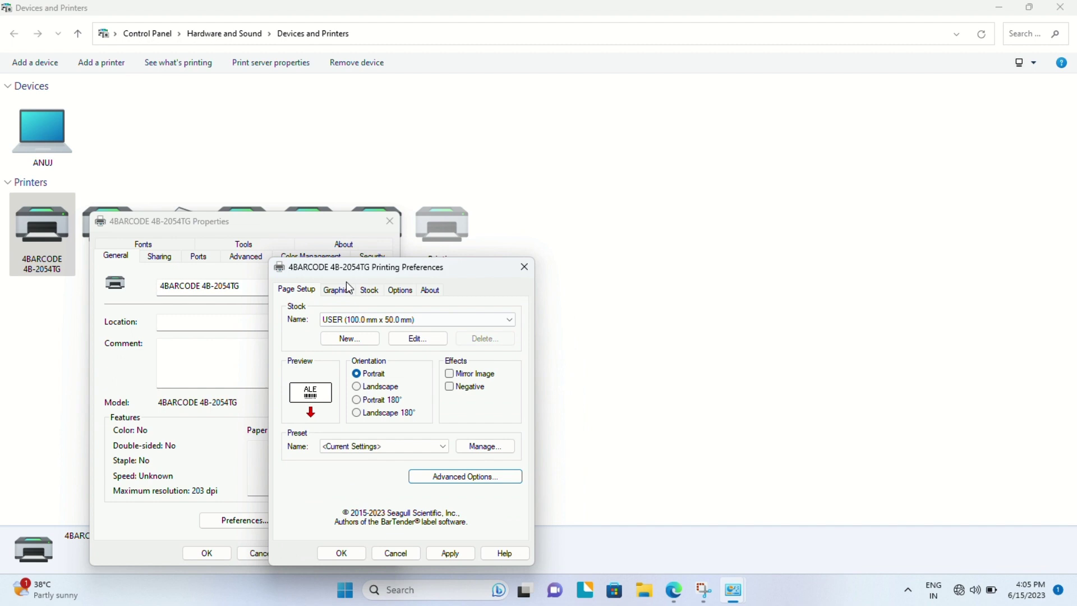
- On the Stock tab, keep Thermal Transfer method and Labels With Gaps media type with 3.0 mm gap
click(343, 290)
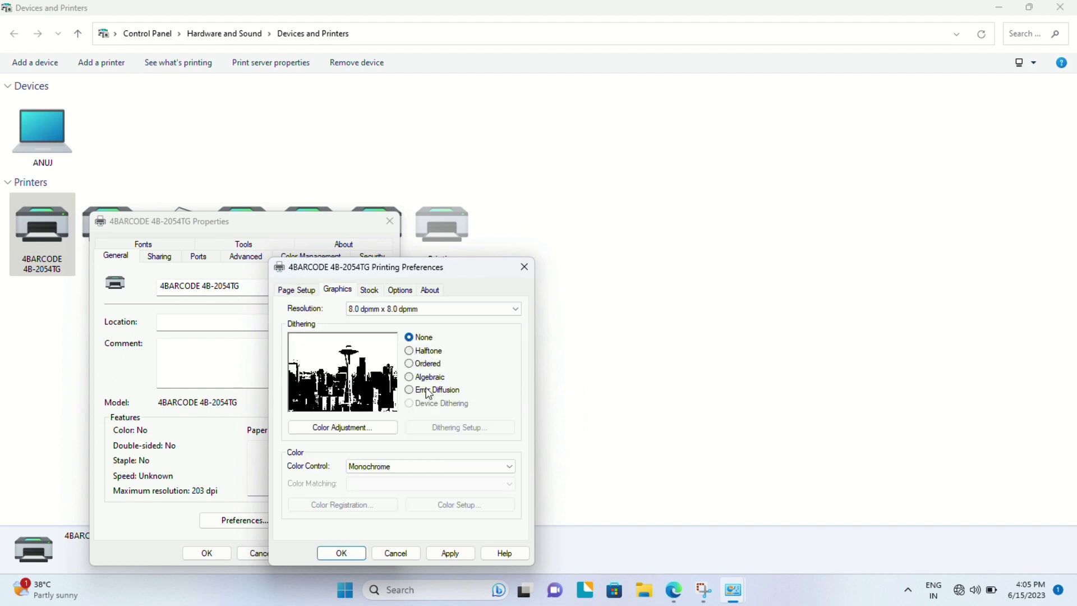
click(368, 293)
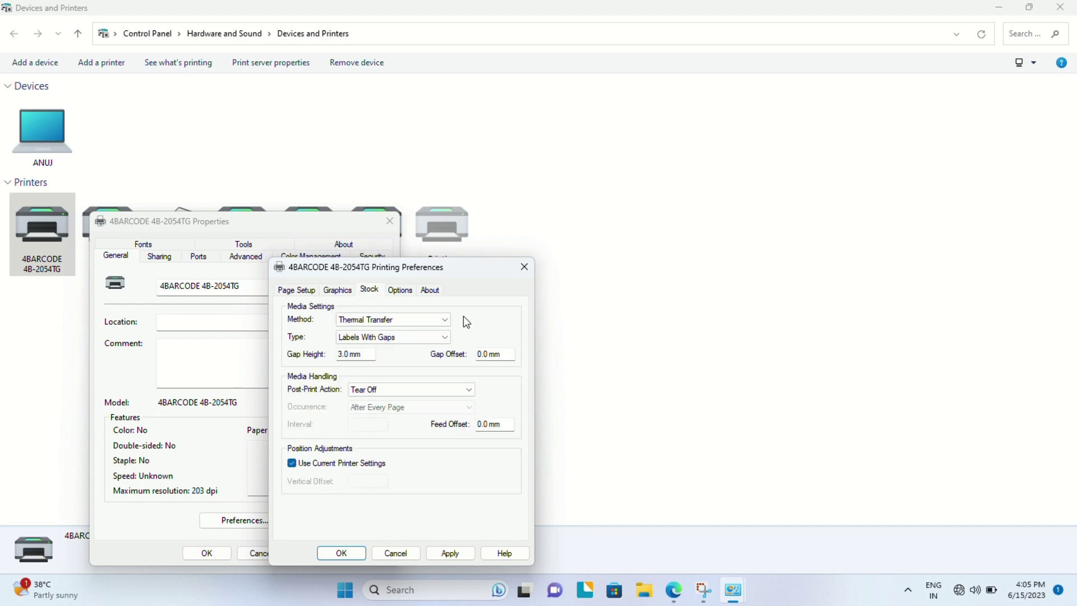
click(446, 321)
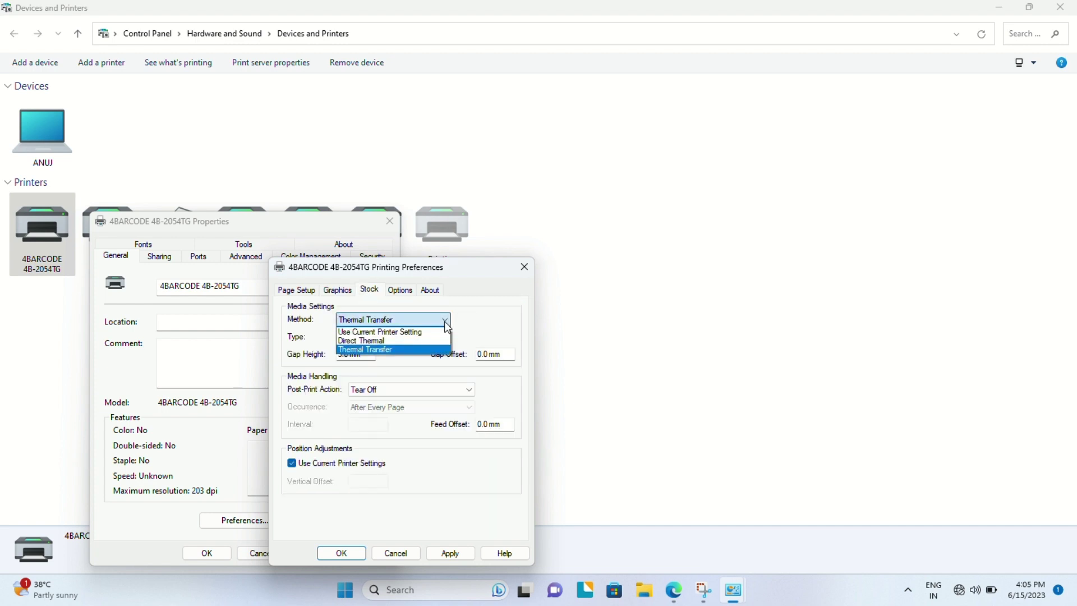
click(386, 349)
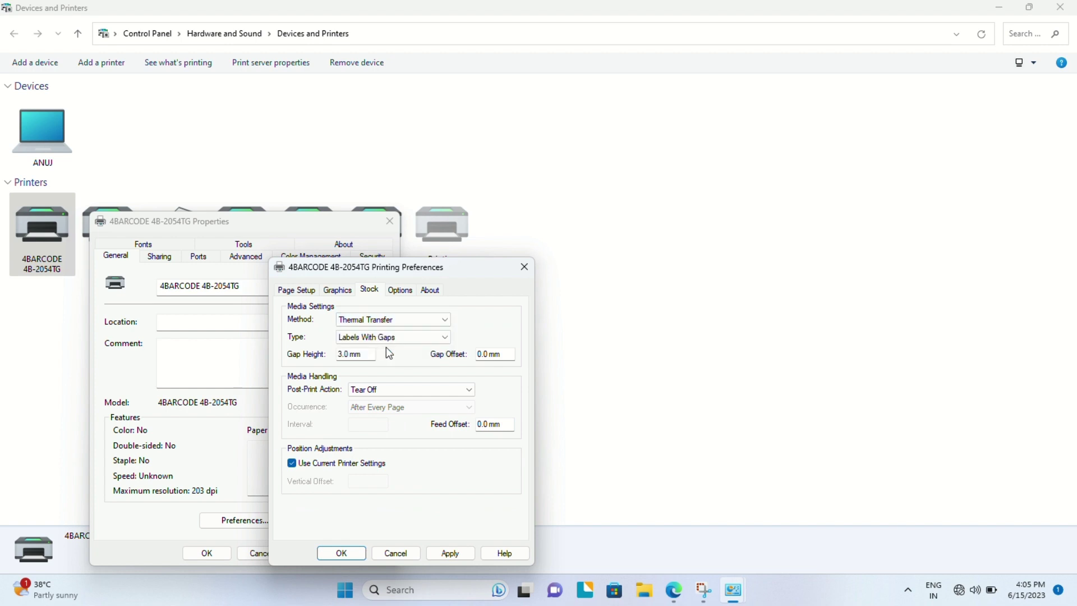
click(440, 337)
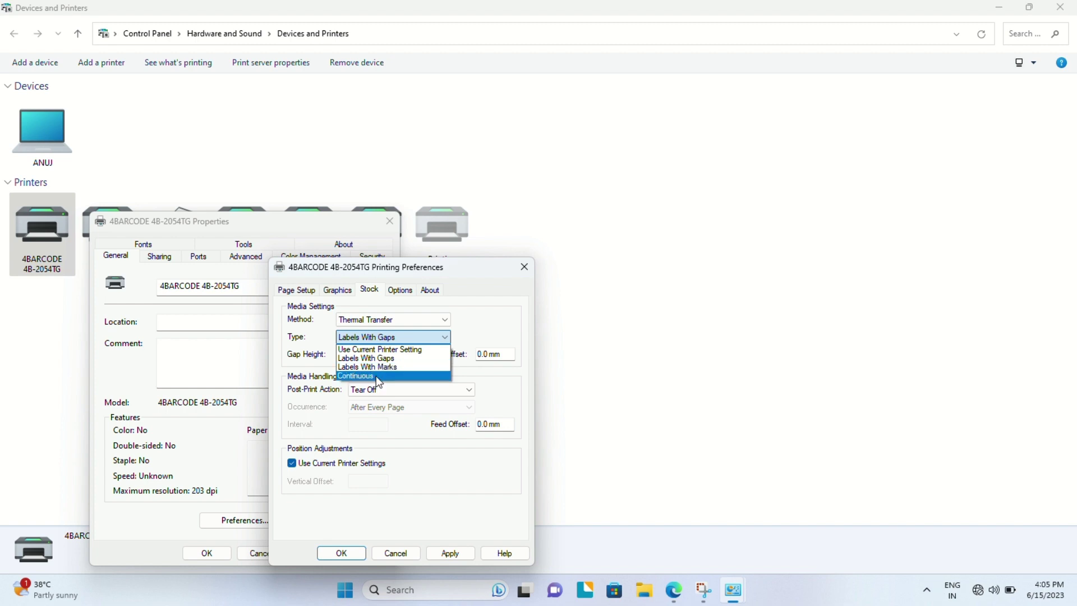
click(448, 338)
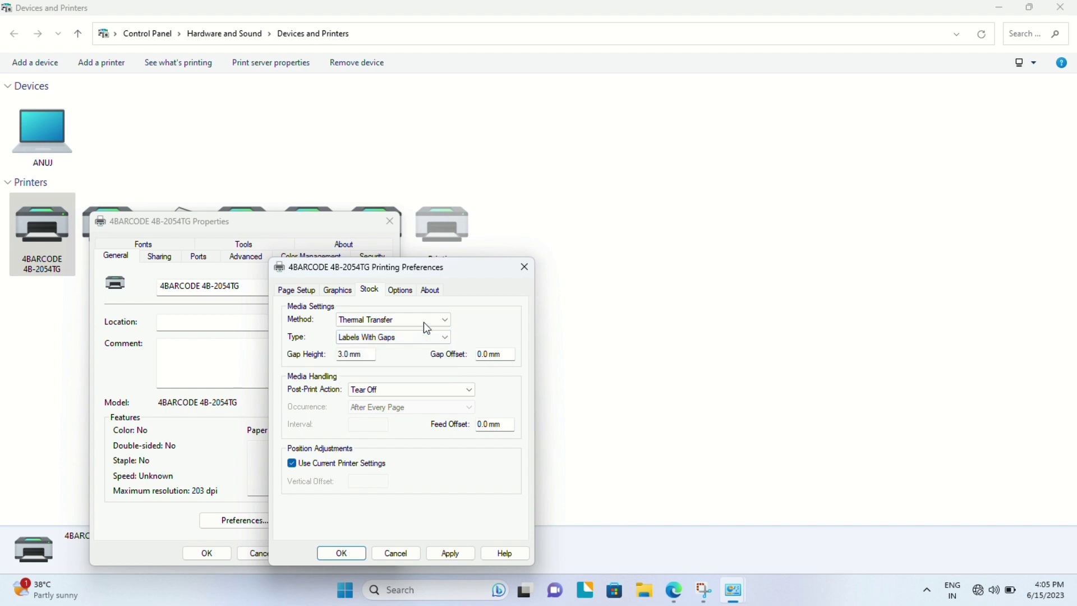
- Uncheck Use Current Printer Settings, leaving darkness at 8 and print speed at 101.60 mm/sec
click(395, 298)
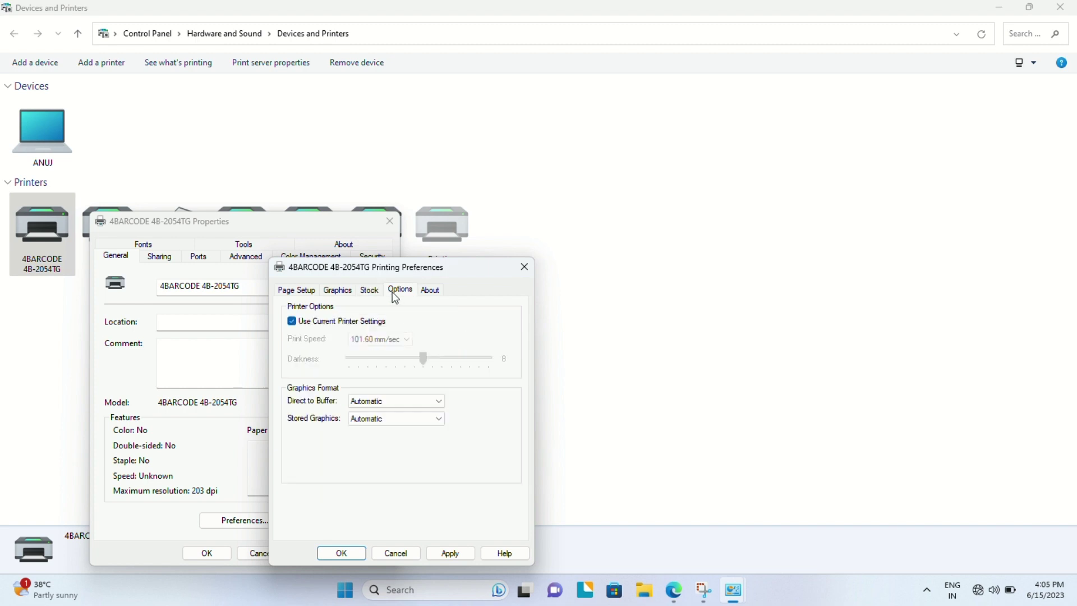
click(291, 323)
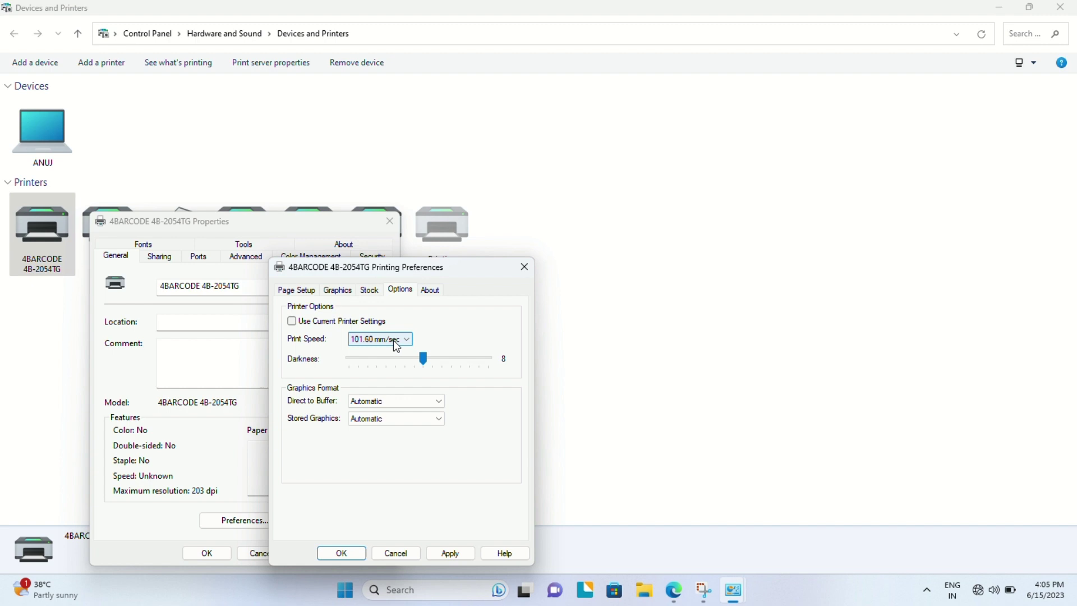
mouse_move(428, 362)
mouse_down()
mouse_move(443, 362)
mouse_move(412, 360)
mouse_up()
click(405, 342)
click(406, 342)
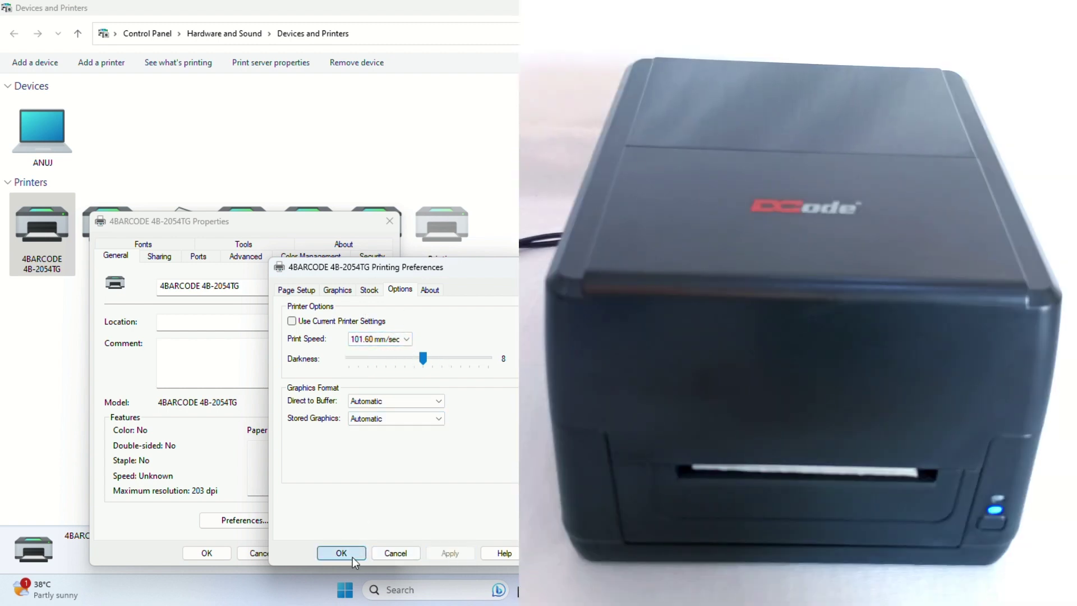
- Save the preferences, print TEST labels from the General tab, and close the printer properties
click(353, 556)
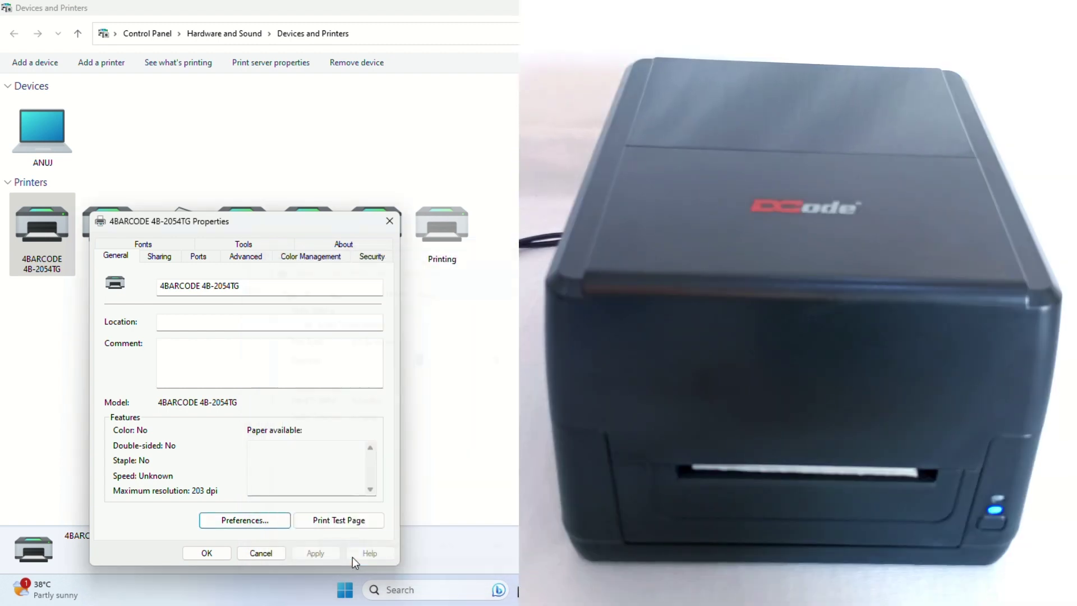
click(117, 257)
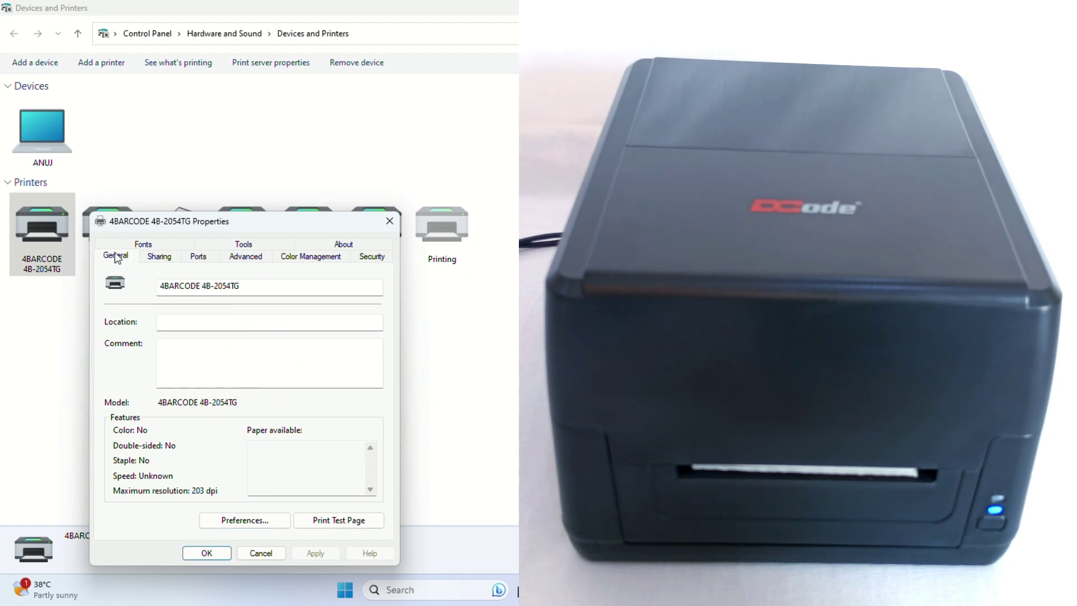
click(332, 523)
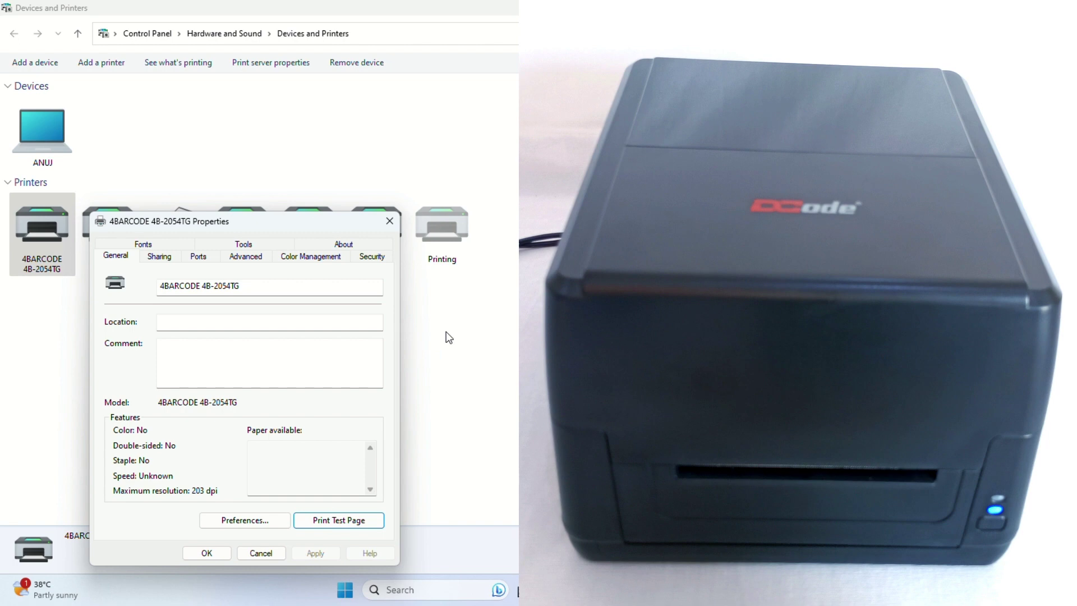
click(344, 521)
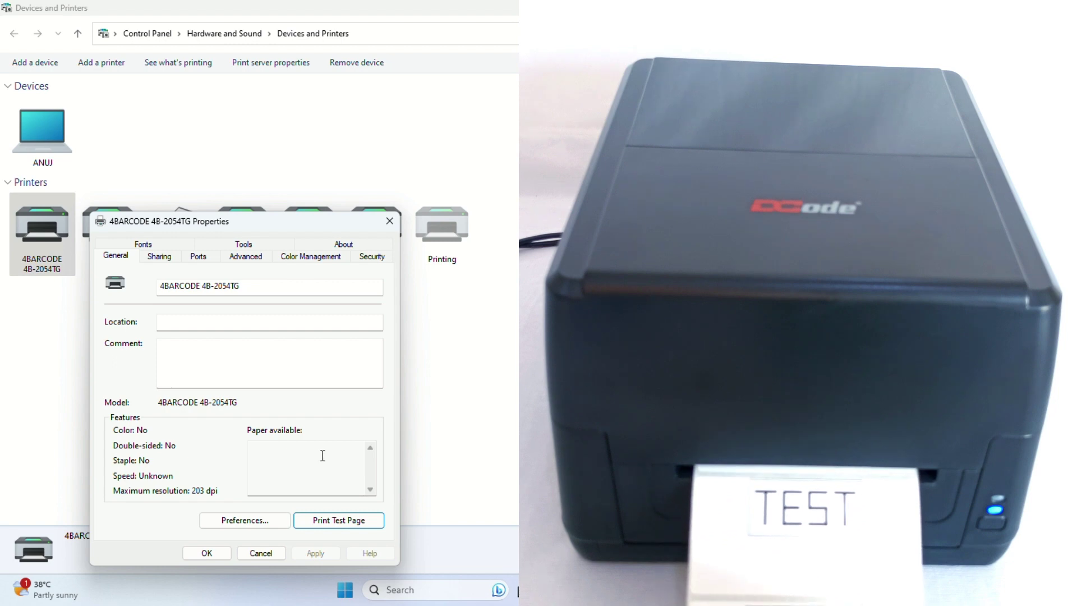
click(214, 554)
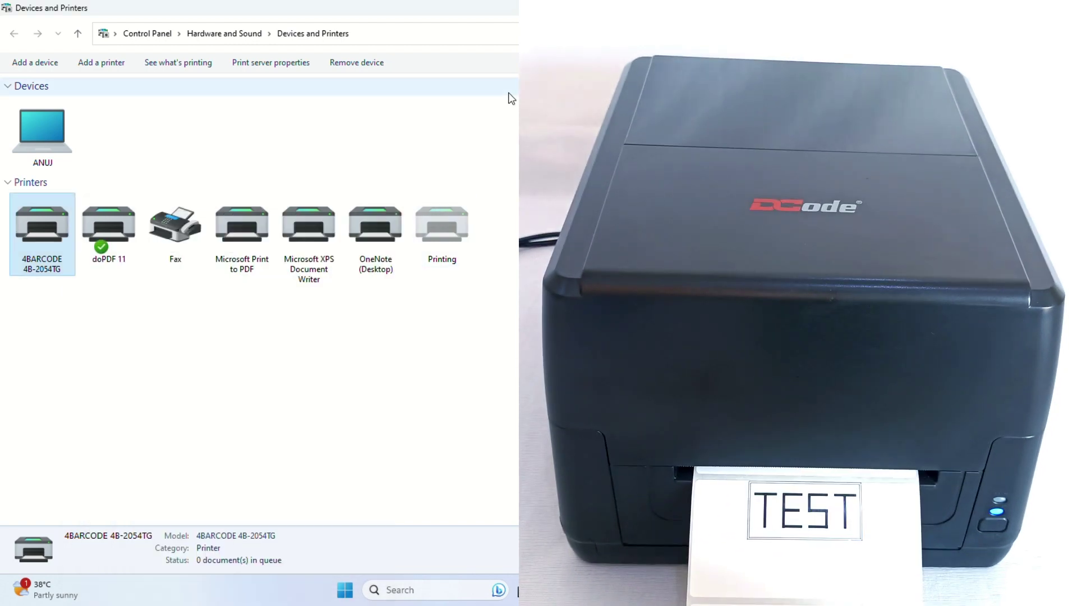